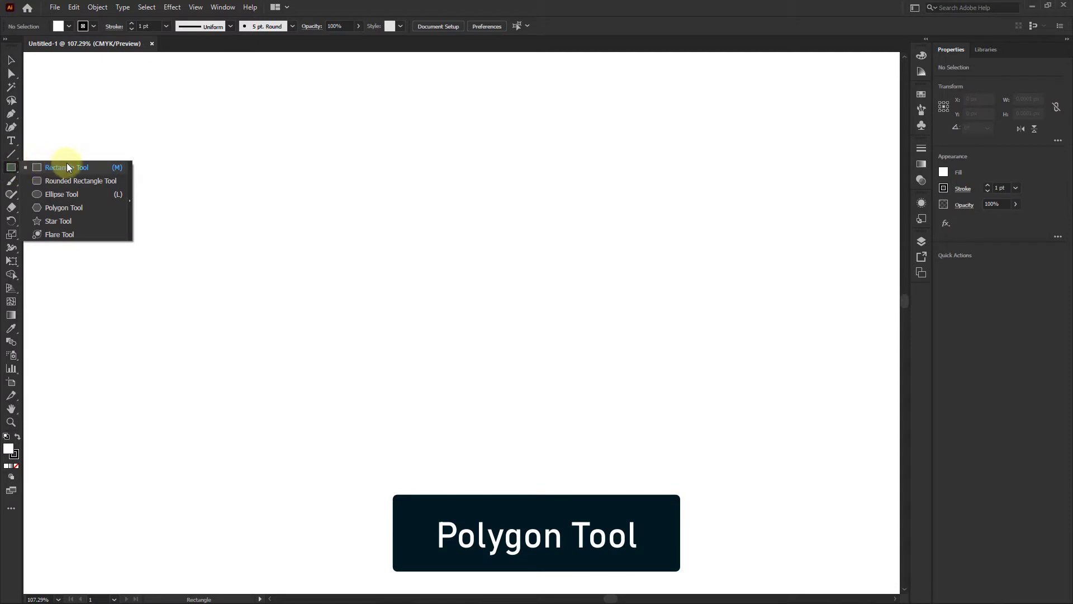
# Step: Create a triangle on the canvas with the Polygon tool, using a radius of 300 px and 3 sides
pyautogui.click(63, 208)
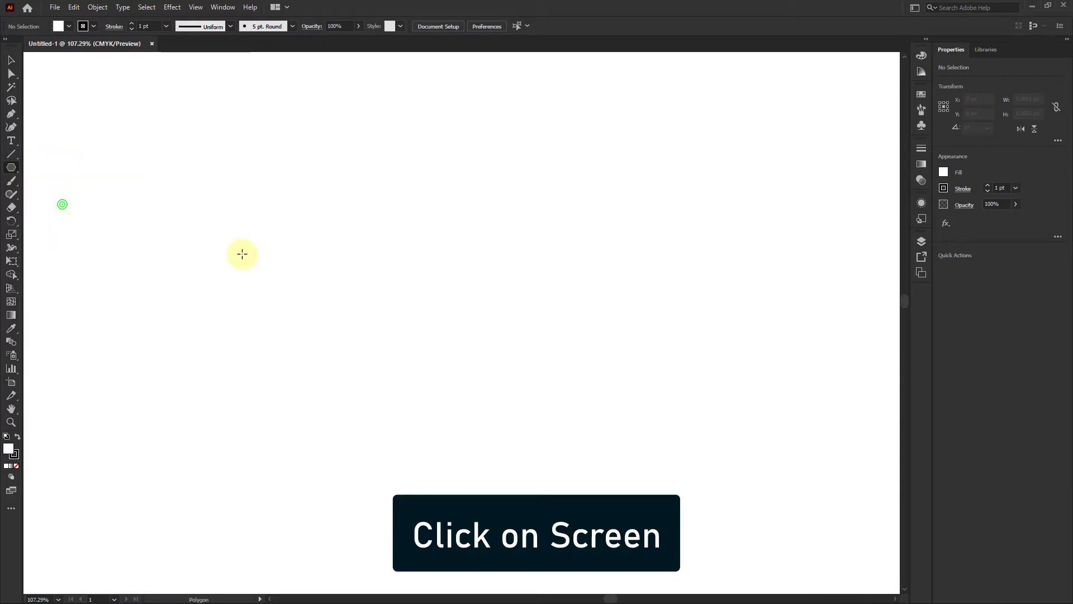
pyautogui.click(364, 247)
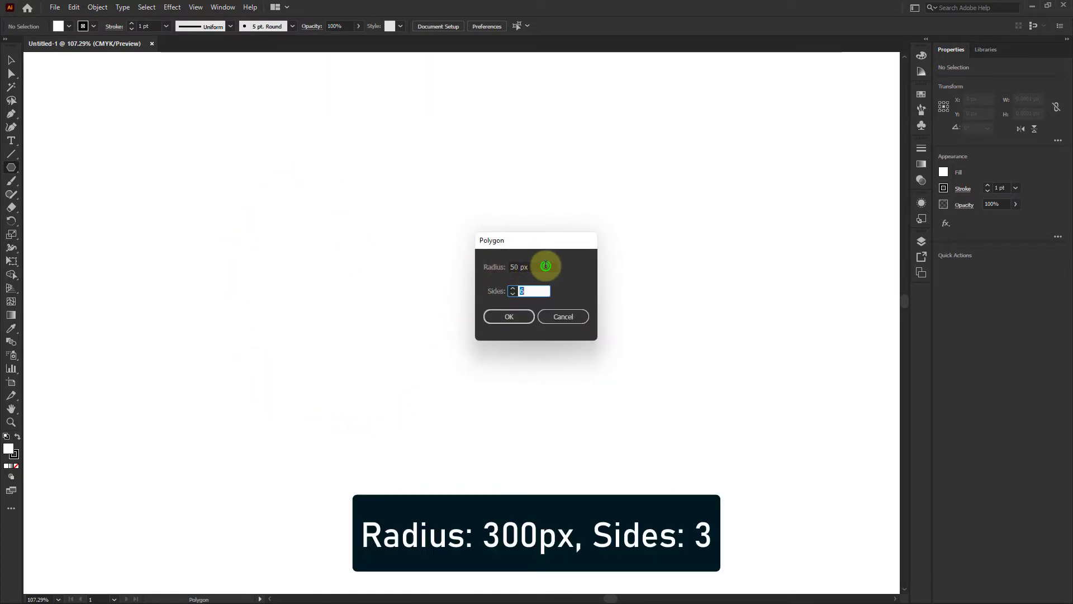
pyautogui.moveTo(546, 268); pyautogui.dragTo(470, 273)
pyautogui.write('300 px')
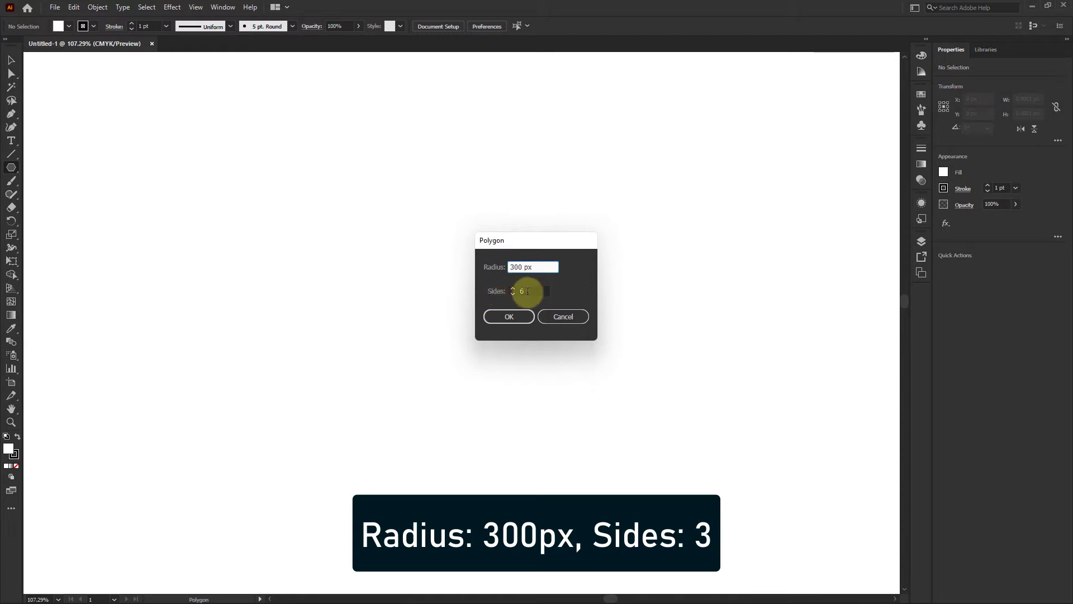
pyautogui.press('Tab')
pyautogui.write('3')
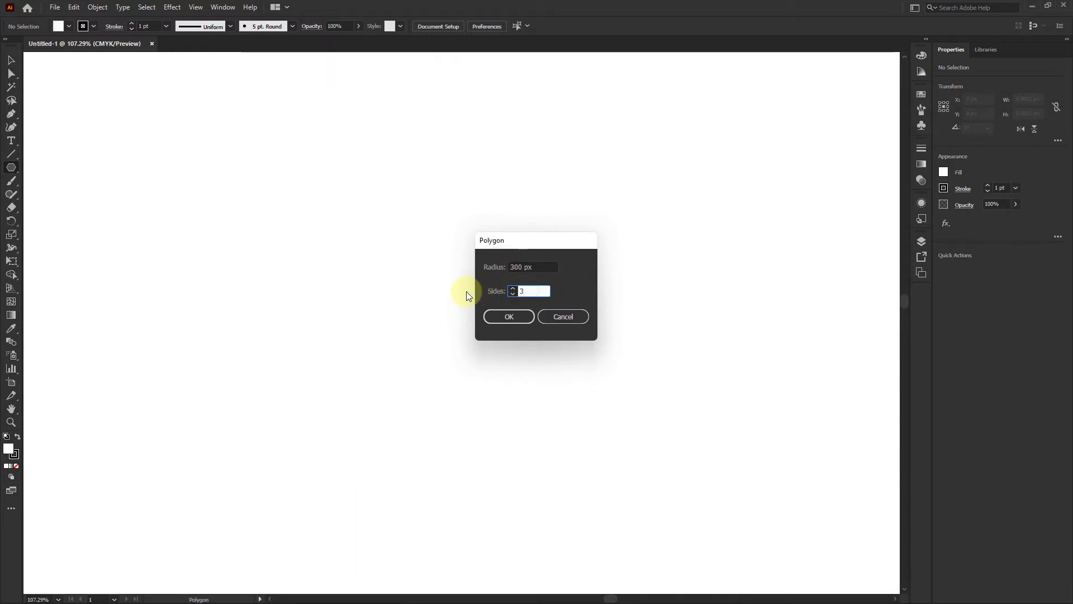
pyautogui.click(502, 314)
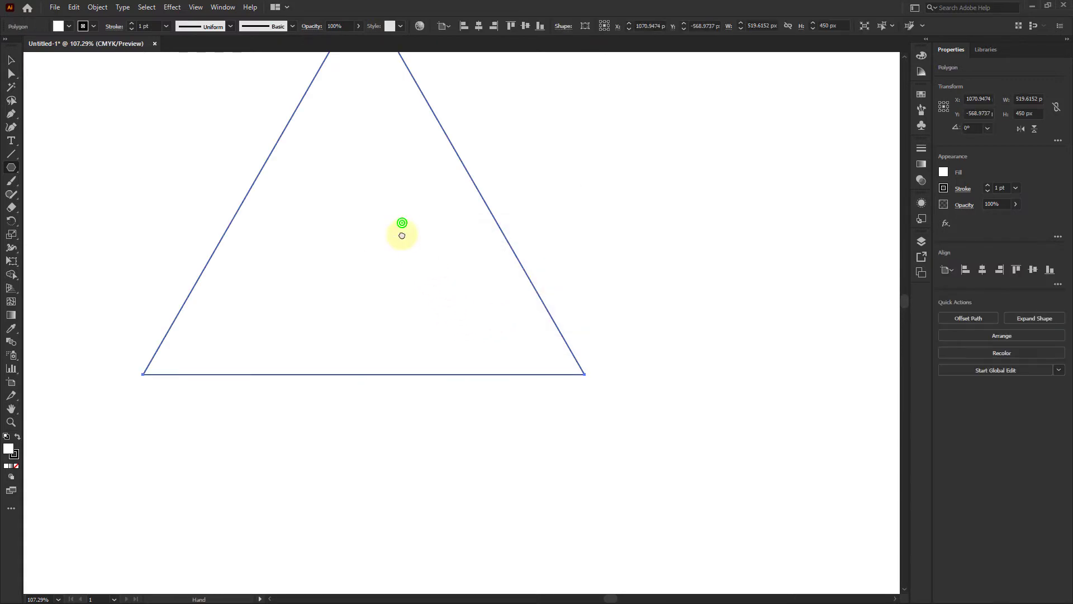
# Step: Set the triangle's stroke weight to 20 pt
pyautogui.moveTo(400, 223); pyautogui.dragTo(400, 328)
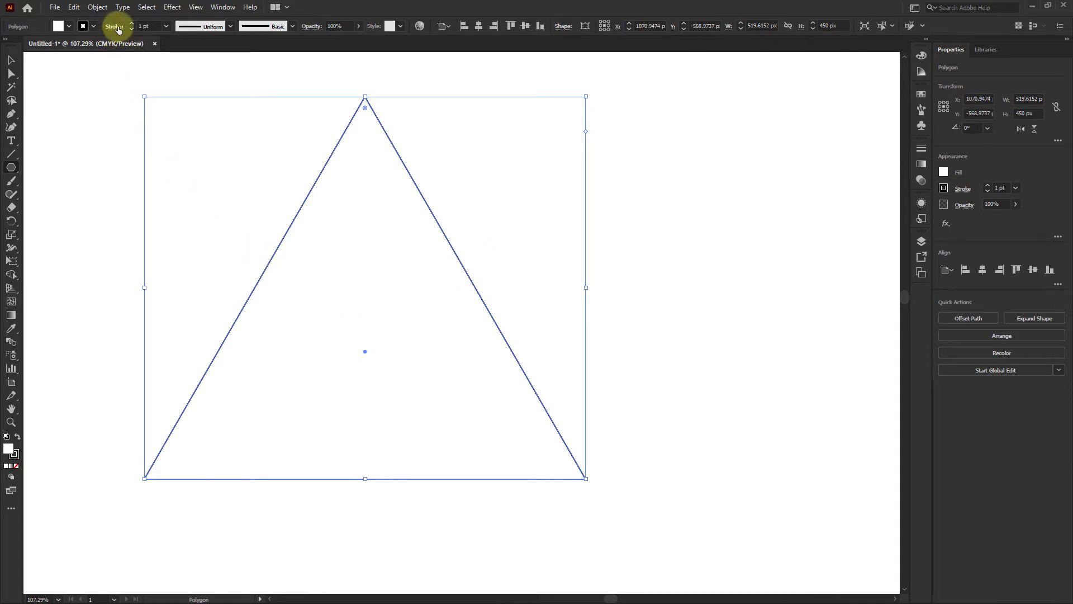
pyautogui.click(156, 26)
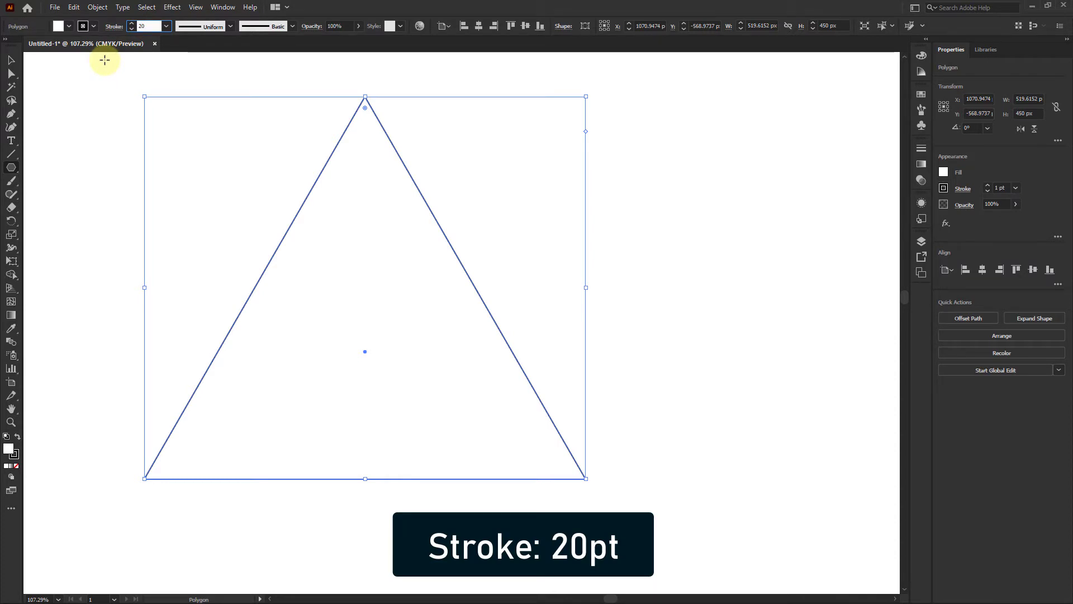
pyautogui.write('20')
pyautogui.press('Return')
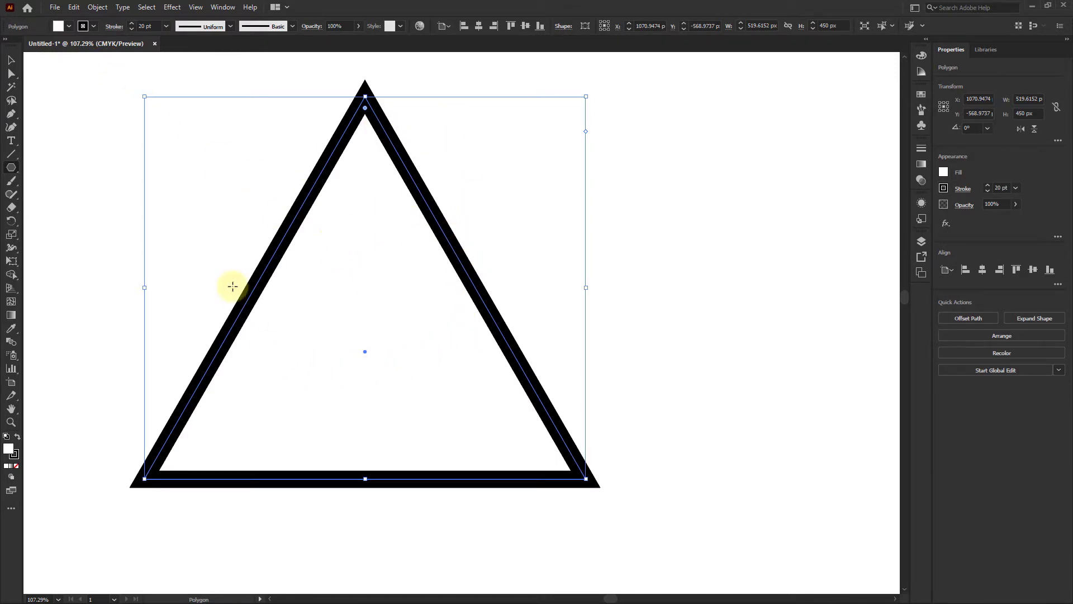
# Step: Show the full set of colour swatches and fill the triangle with dark green
pyautogui.click(220, 6)
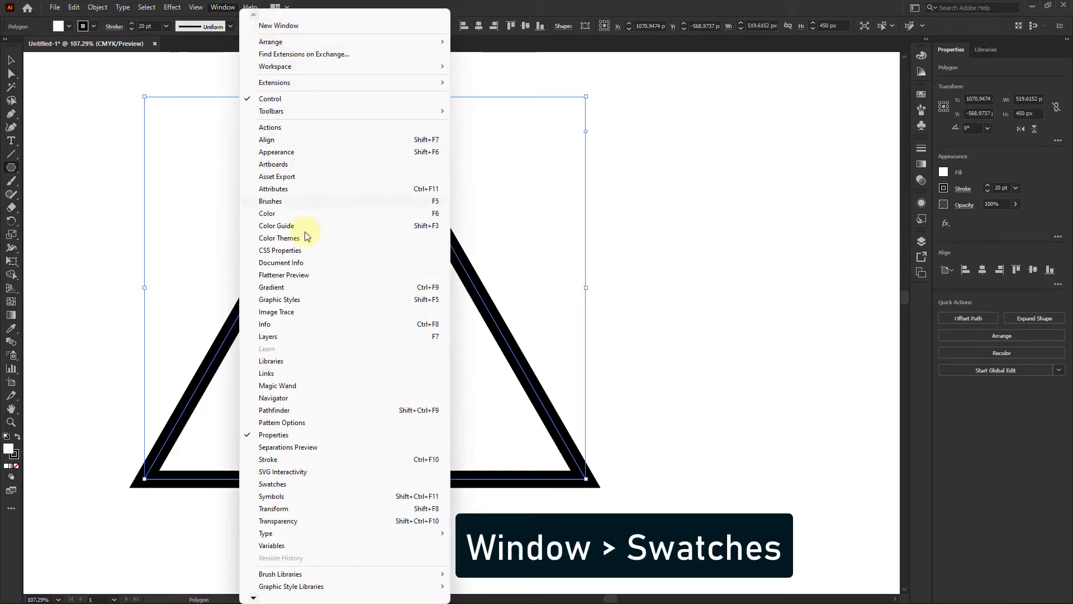
pyautogui.click(273, 484)
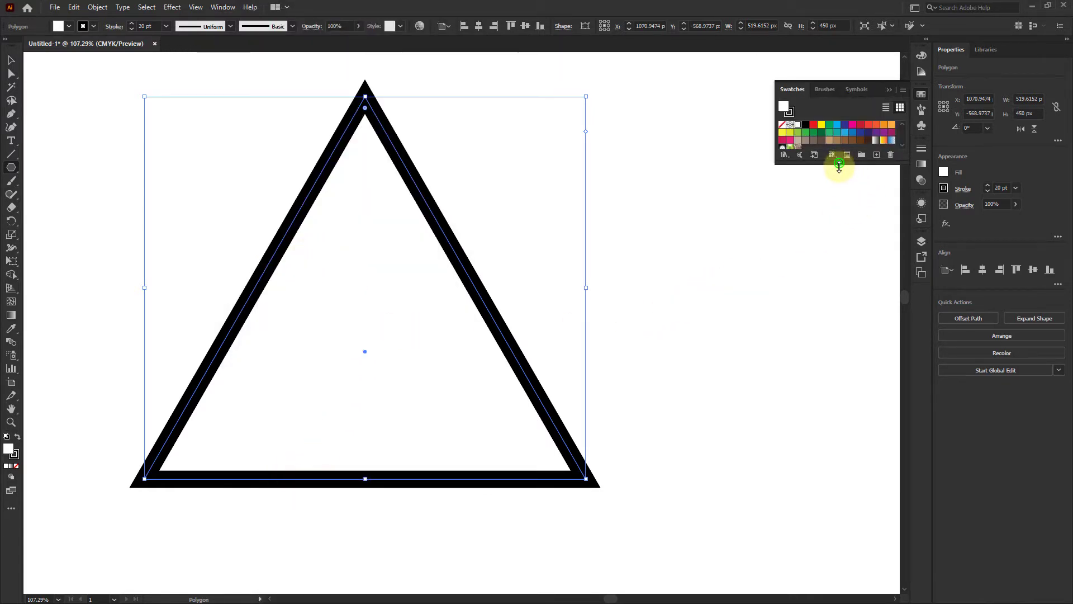
pyautogui.moveTo(838, 166); pyautogui.dragTo(839, 192)
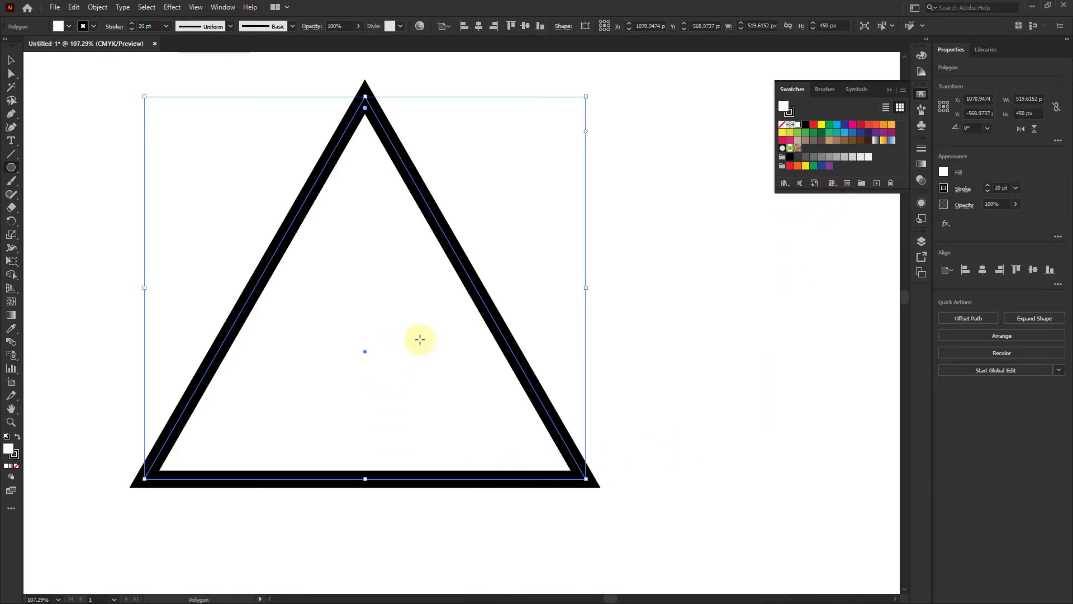
pyautogui.click(821, 131)
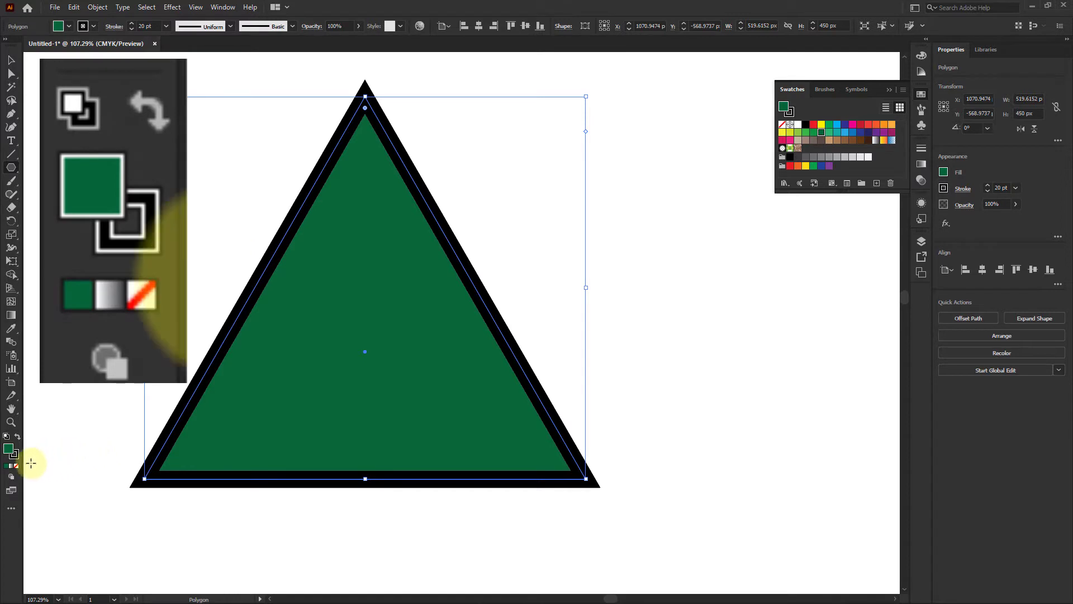
# Step: Colour the triangle's stroke light orange from the swatches
pyautogui.click(13, 456)
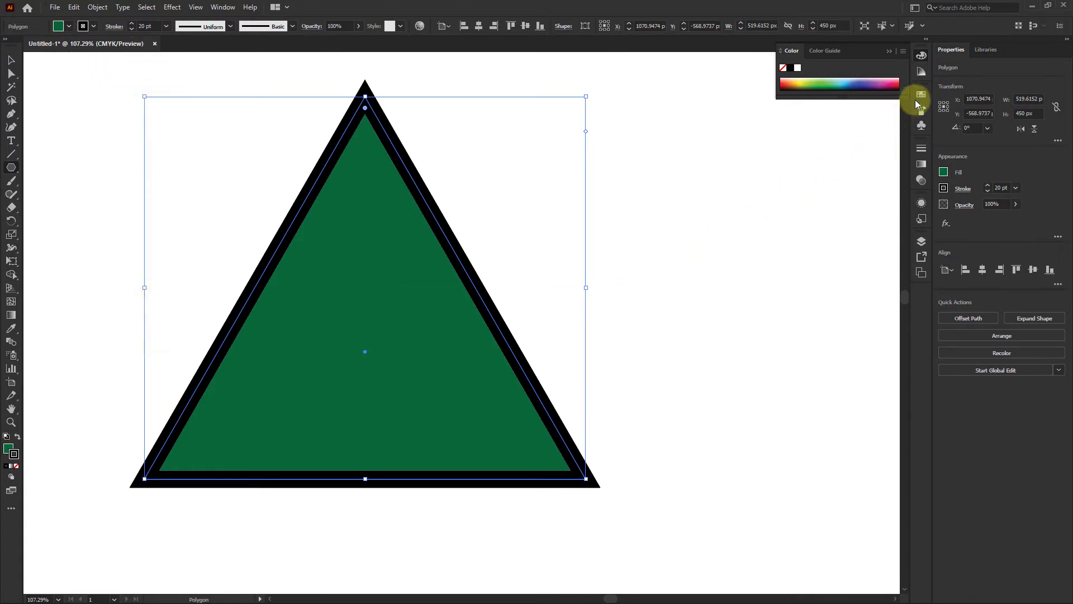
pyautogui.click(921, 94)
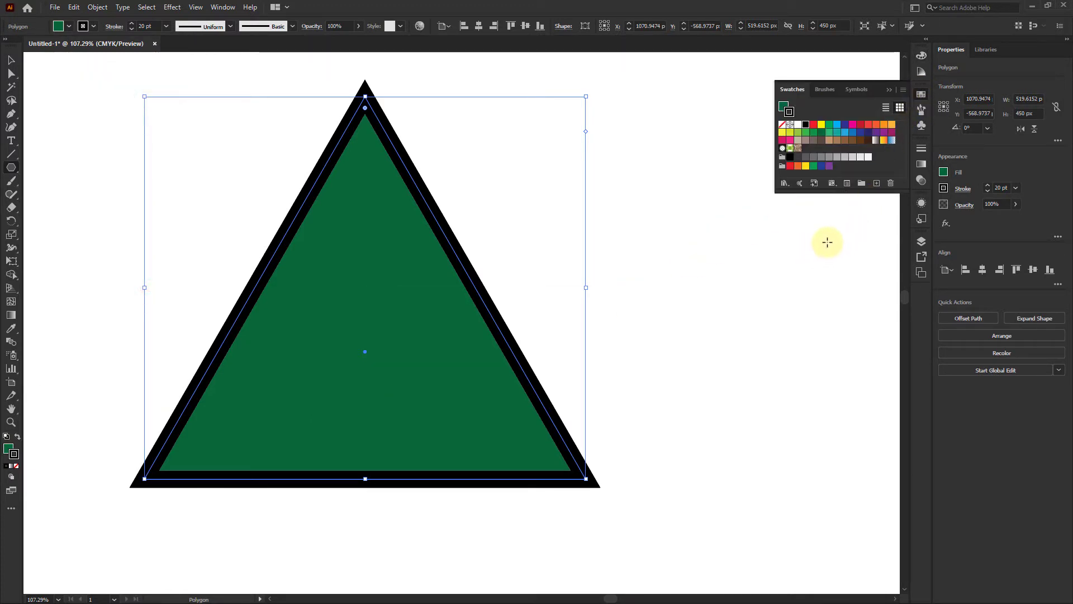
pyautogui.click(892, 125)
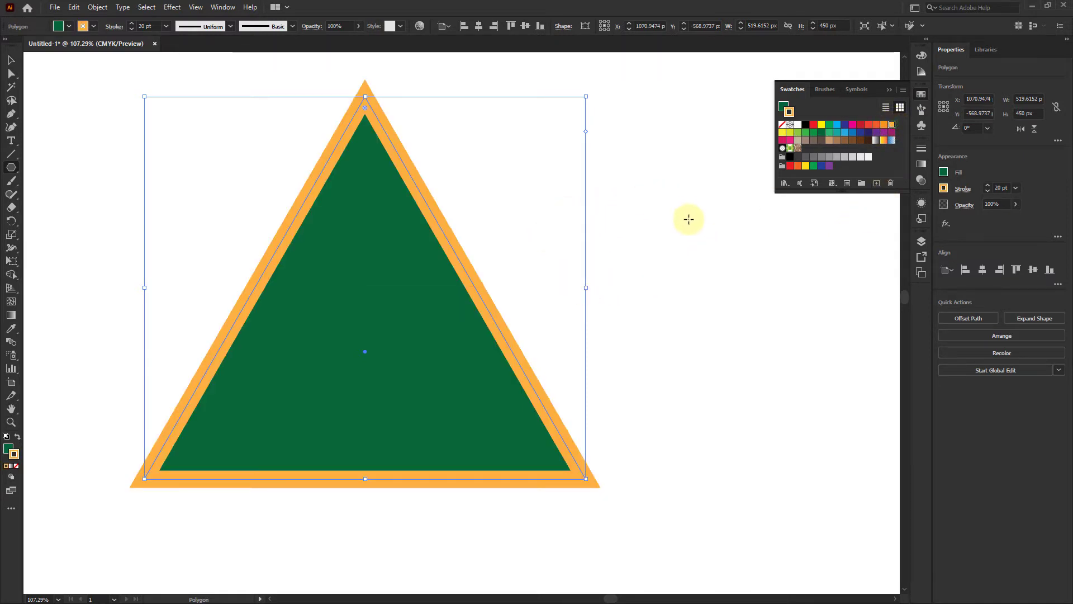
# Step: Move the triangle slightly down and to the left on the canvas
pyautogui.click(10, 60)
pyautogui.click(674, 264)
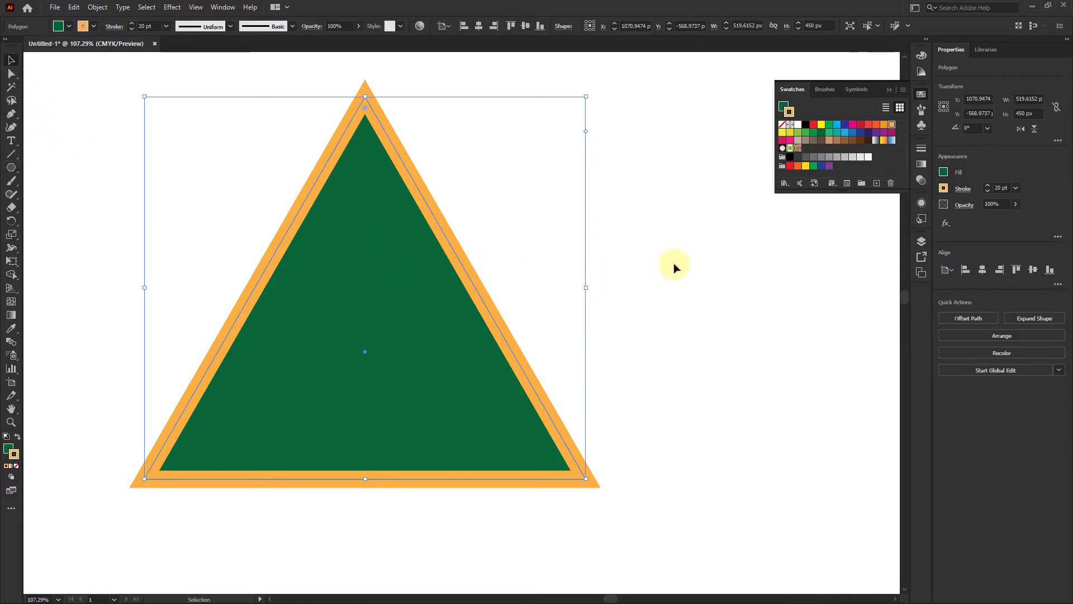
pyautogui.moveTo(399, 322); pyautogui.dragTo(380, 345)
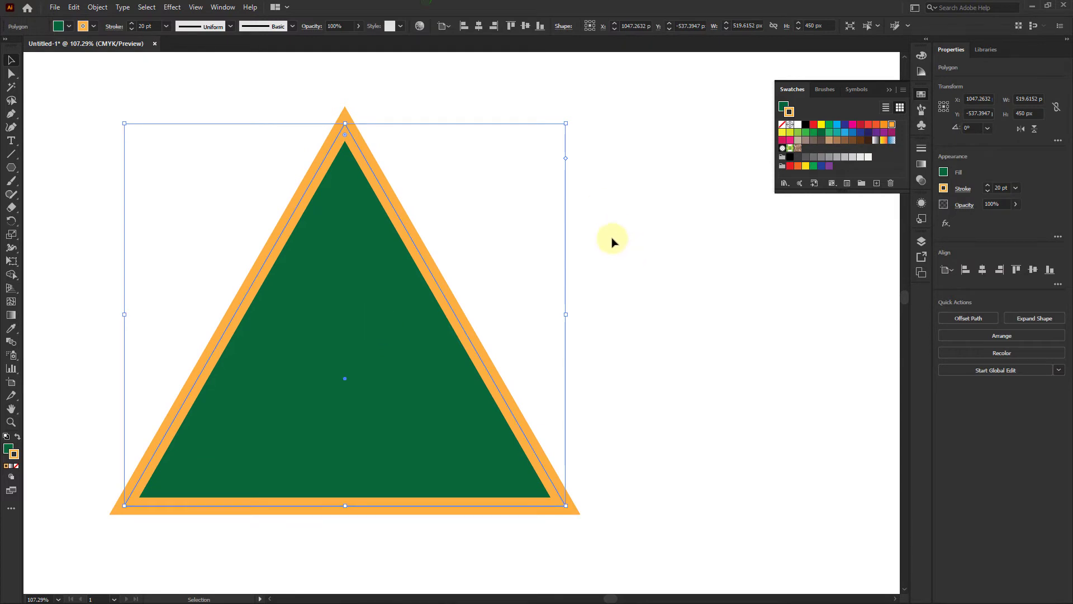
# Step: Duplicate the green triangle with copy and paste, and place the copy to the right, clear of the original
pyautogui.moveTo(74, 101); pyautogui.dragTo(667, 559)
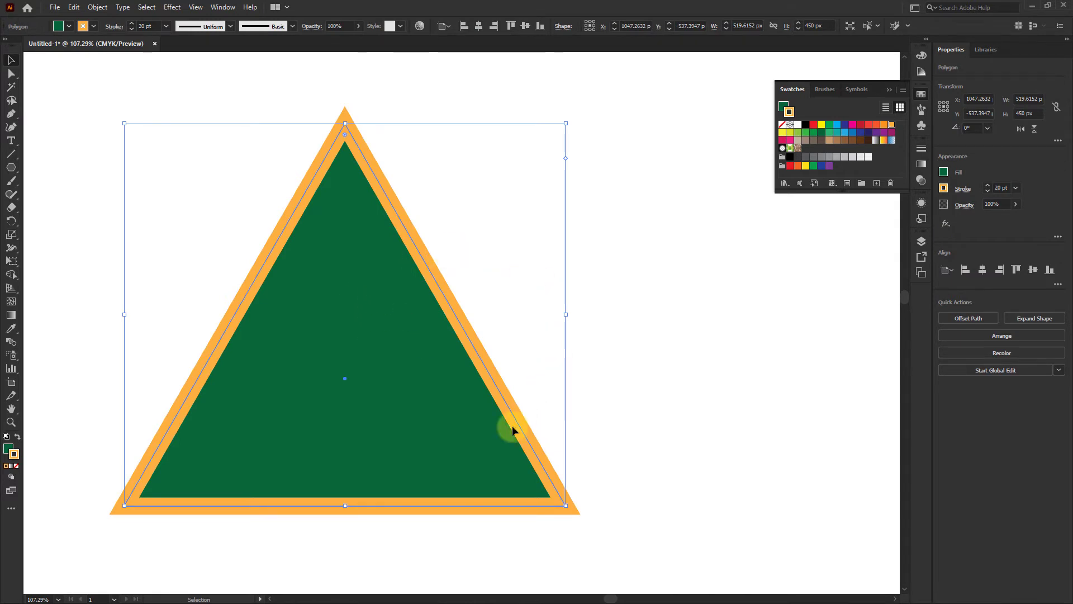
pyautogui.click(73, 8)
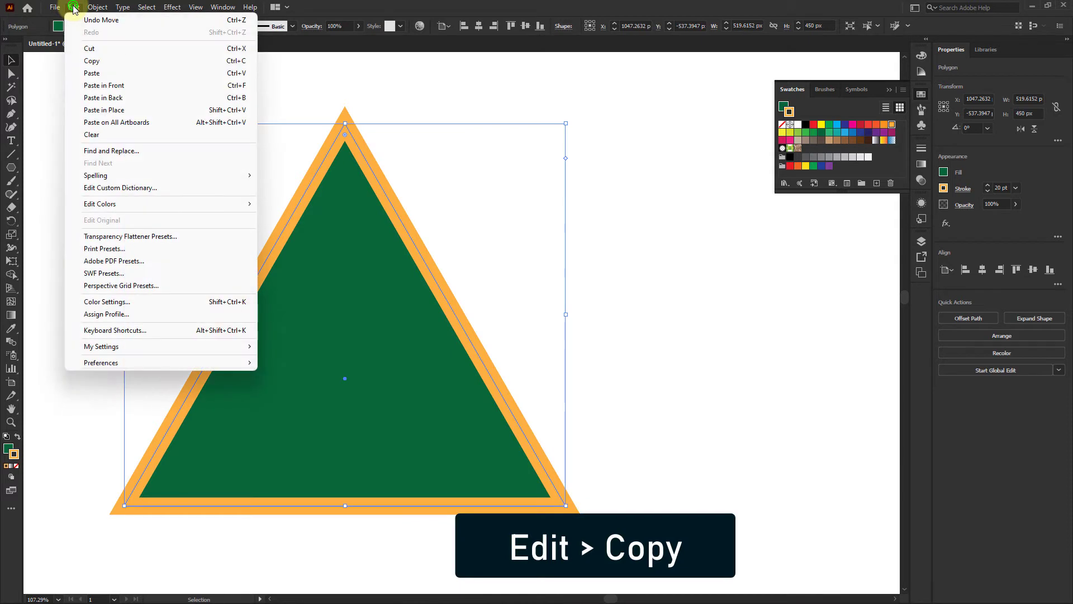
pyautogui.click(101, 61)
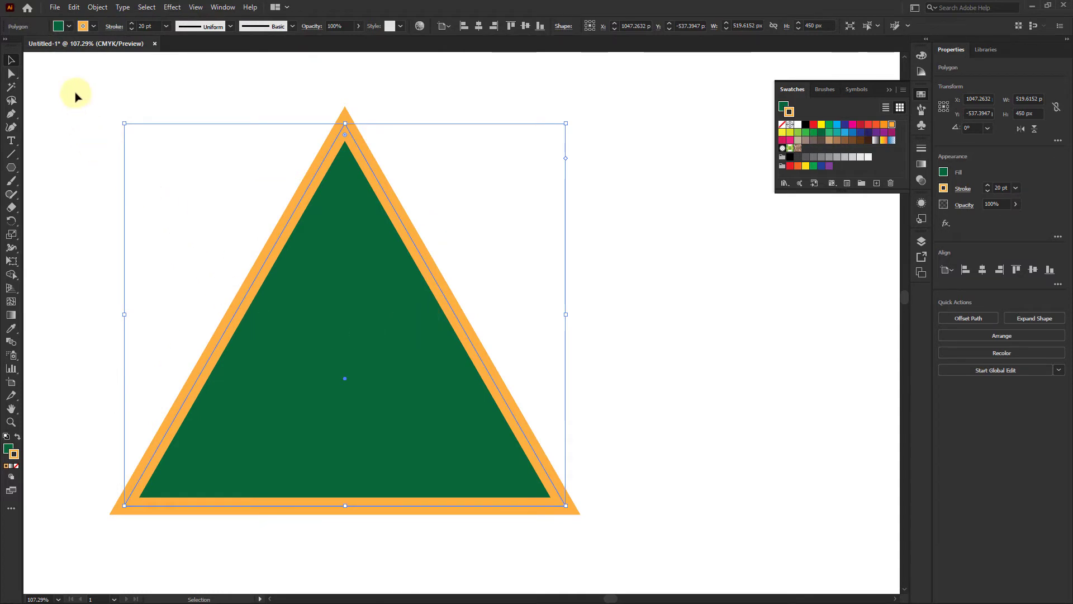
pyautogui.click(73, 7)
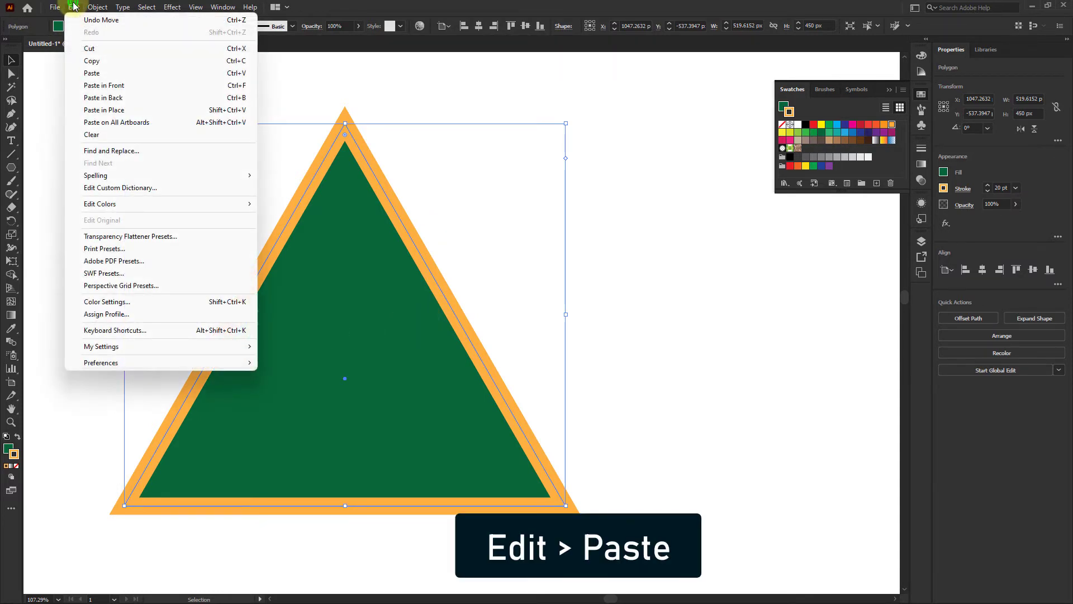
pyautogui.click(100, 75)
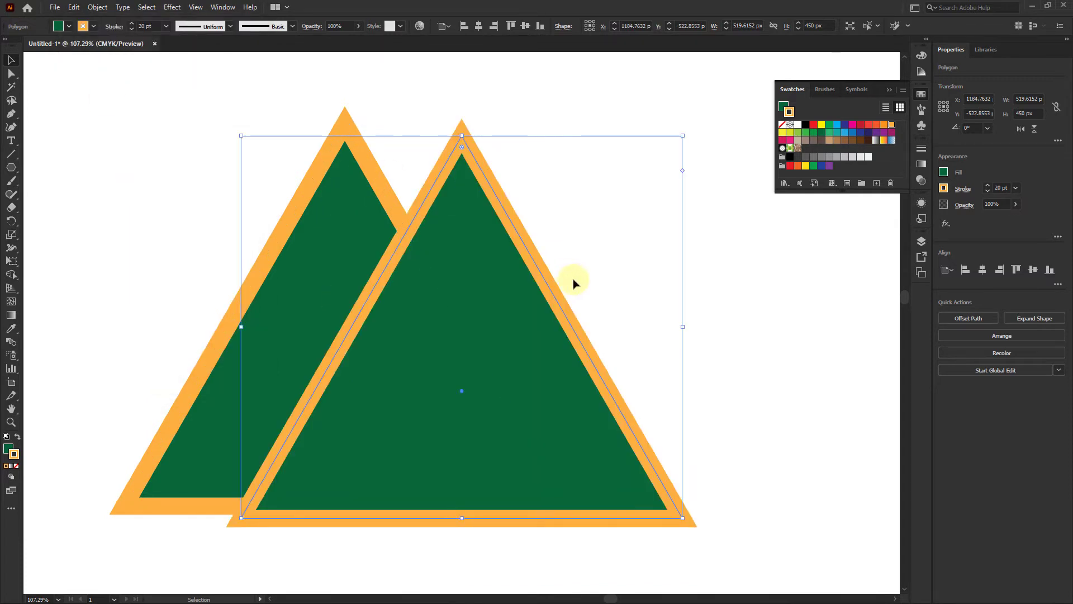
pyautogui.moveTo(562, 286); pyautogui.dragTo(378, 302)
pyautogui.moveTo(410, 316); pyautogui.dragTo(508, 316)
pyautogui.scroll(2, 587, 297)
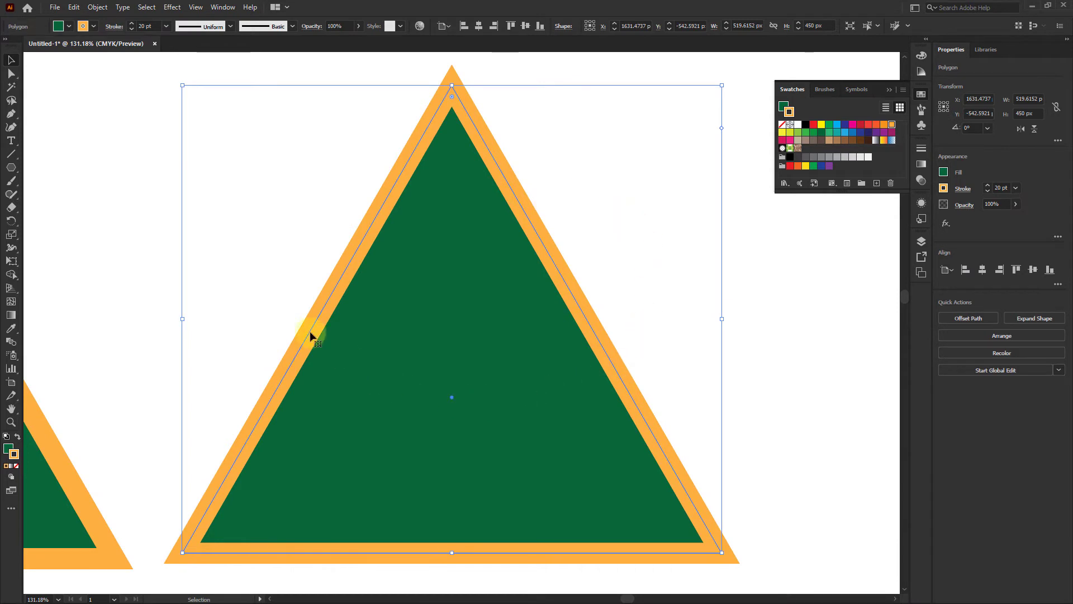
# Step: Apply the Stylize Round Corners effect with a 50 px radius to the copied triangle, checking it in the preview
pyautogui.click(168, 7)
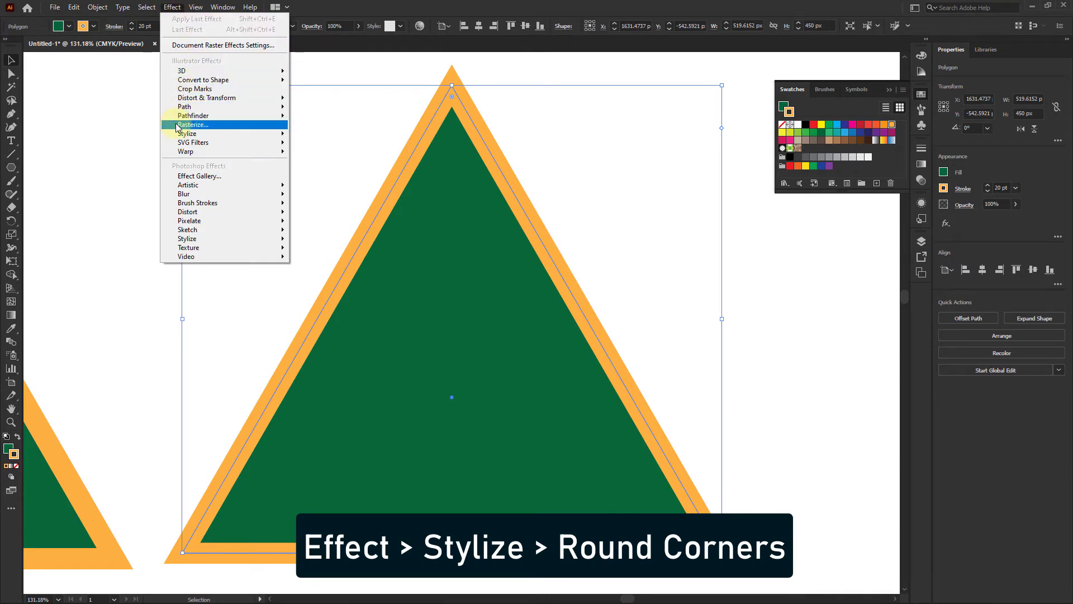
pyautogui.moveTo(182, 135)
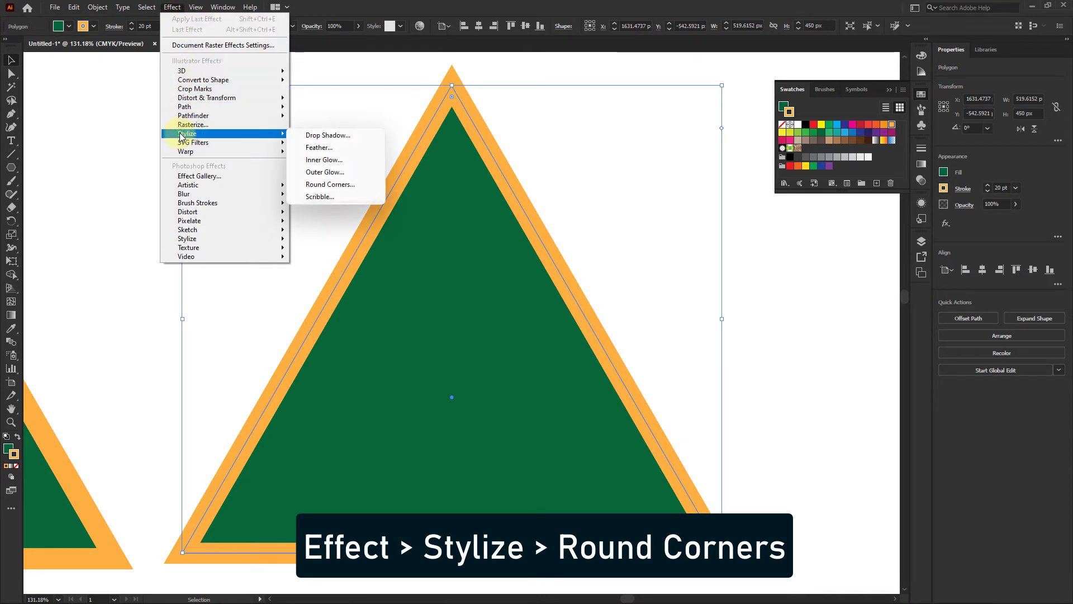
pyautogui.click(312, 186)
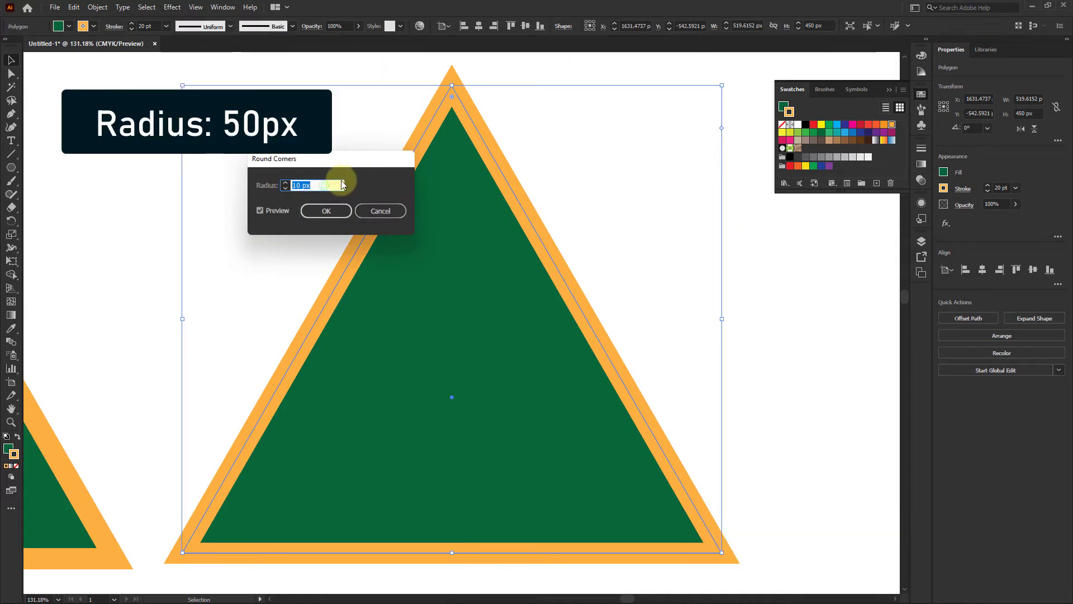
pyautogui.write('50')
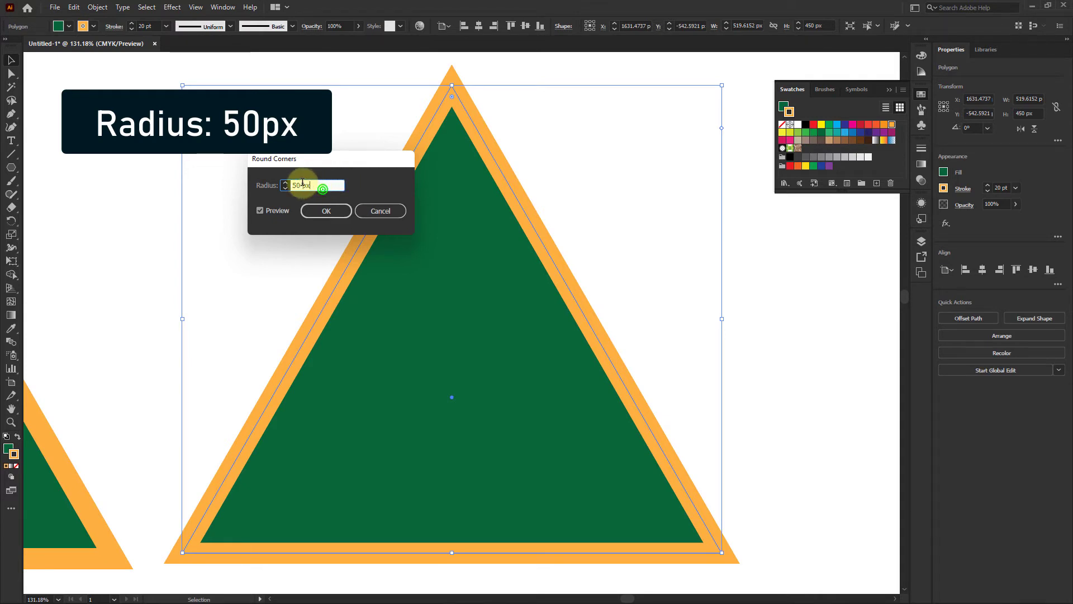
pyautogui.doubleClick(321, 187)
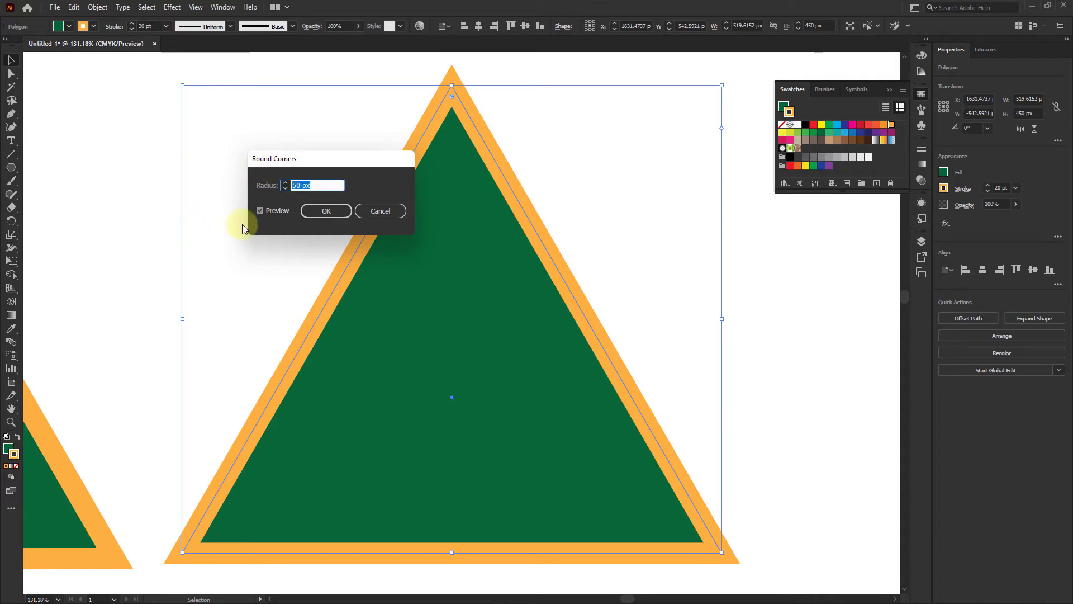
pyautogui.click(260, 211)
pyautogui.click(260, 210)
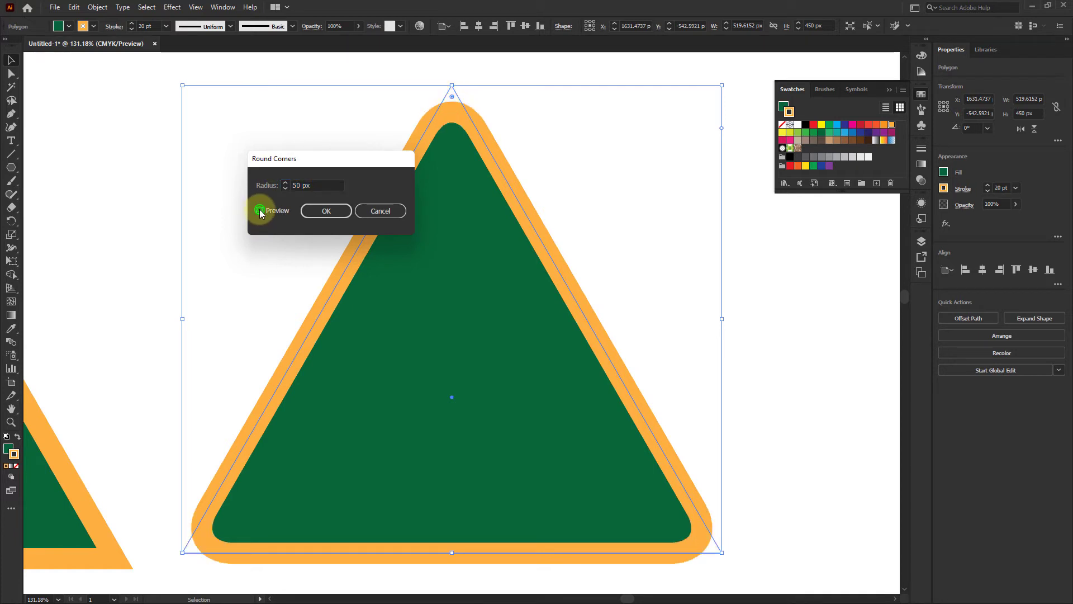
pyautogui.click(325, 210)
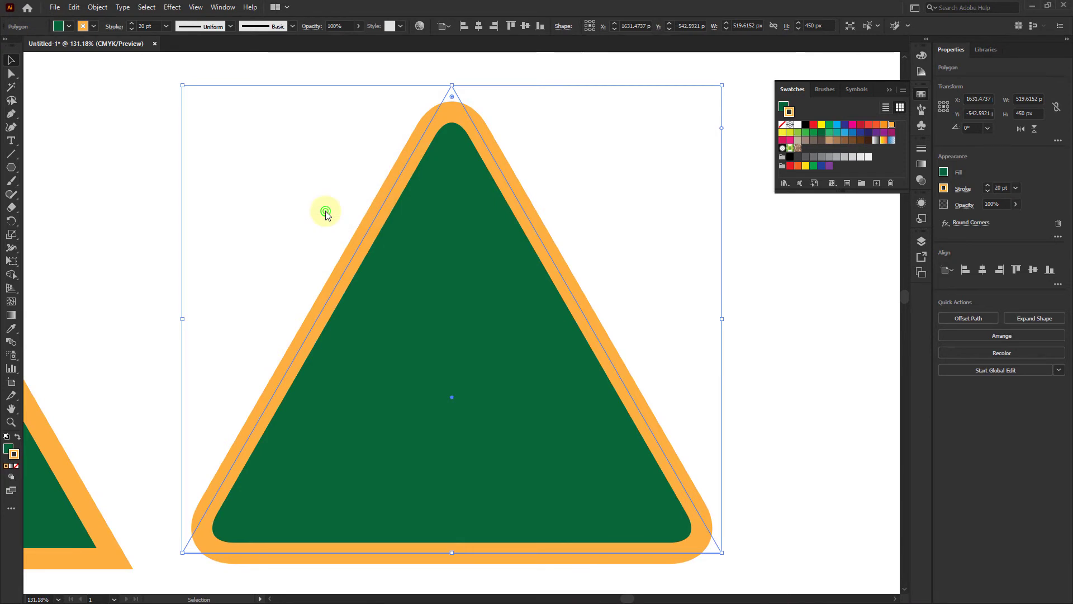
# Step: Create a 400 px by 400 px square with the Rectangle tool on an empty area beside the rounded triangle
pyautogui.moveTo(548, 325); pyautogui.dragTo(532, 283)
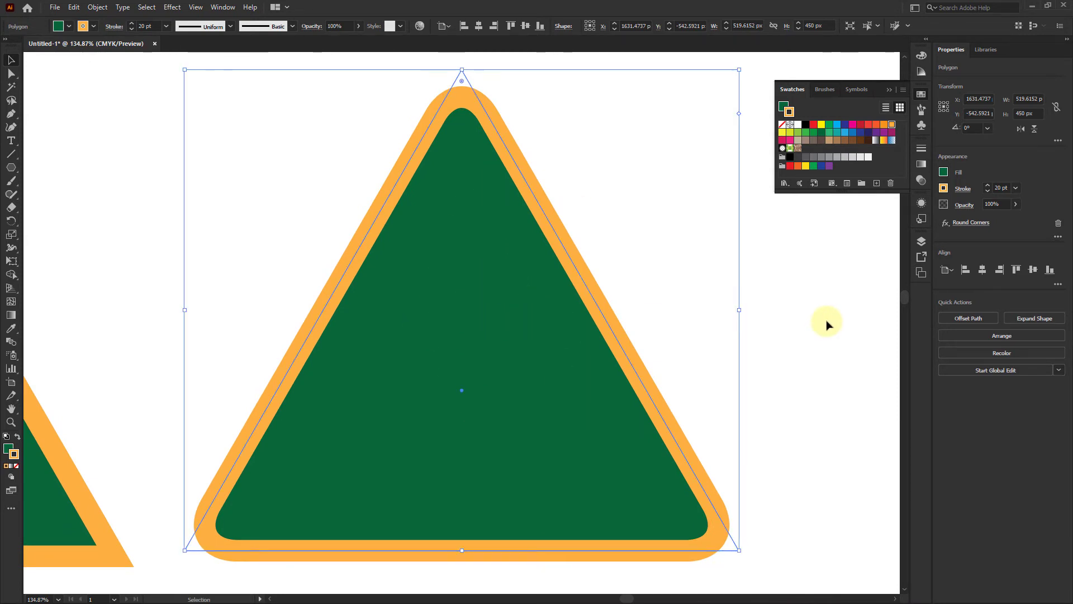
pyautogui.moveTo(840, 312); pyautogui.dragTo(510, 341)
pyautogui.moveTo(733, 344); pyautogui.dragTo(465, 346)
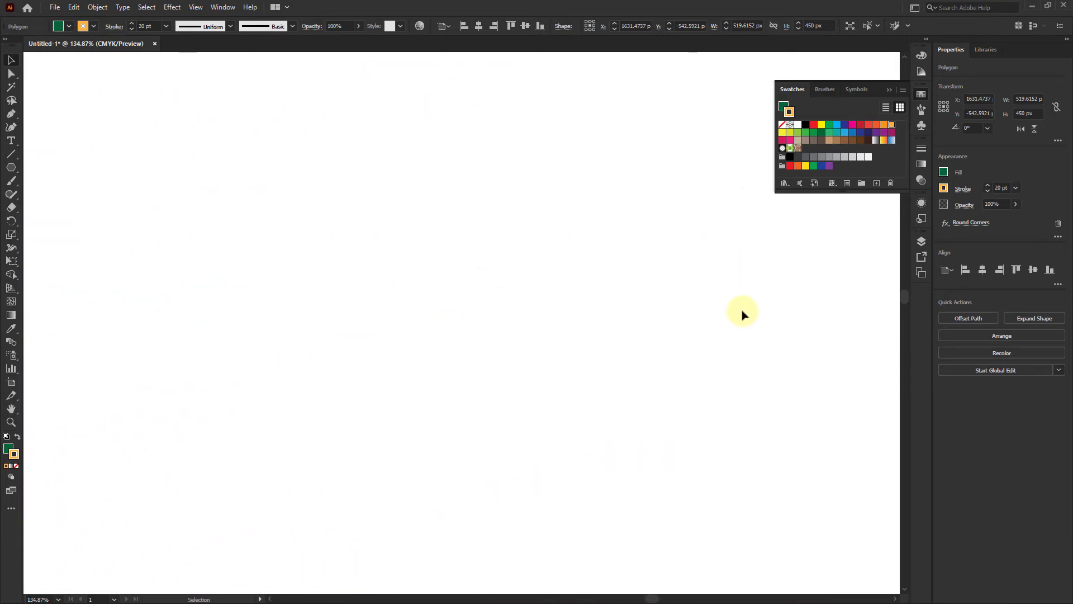
pyautogui.click(9, 170)
pyautogui.moveTo(6, 167); pyautogui.dragTo(65, 166)
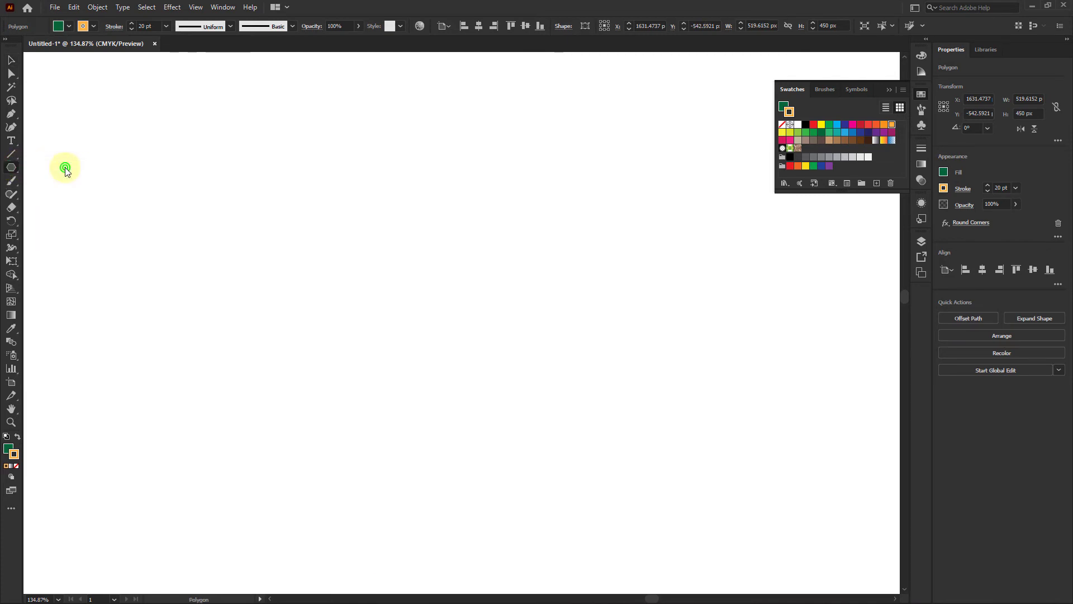
pyautogui.click(399, 281)
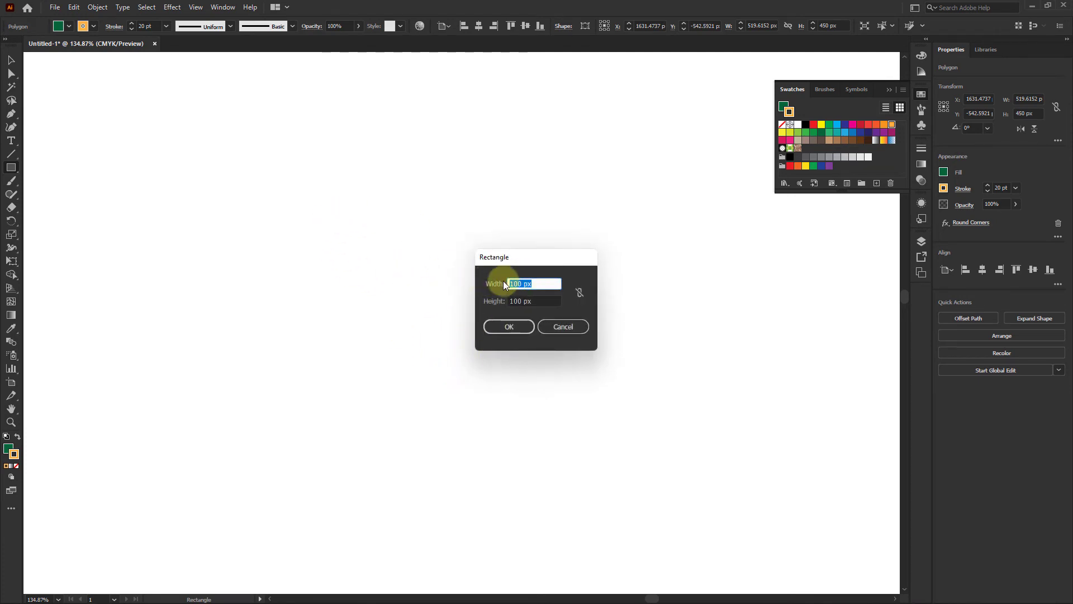
pyautogui.write('4')
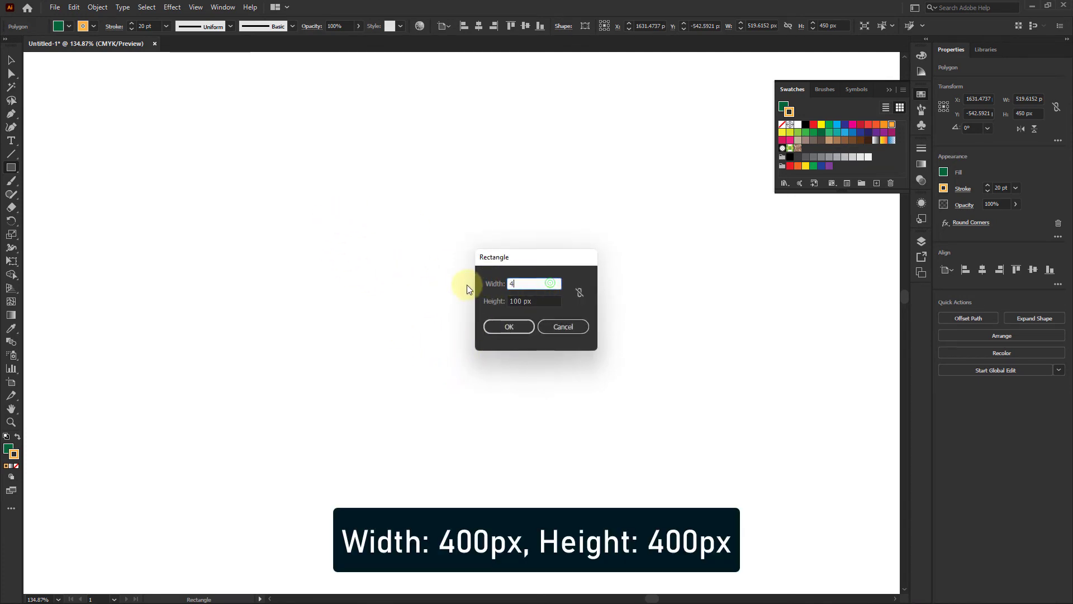
pyautogui.write('00 px')
pyautogui.click(543, 304)
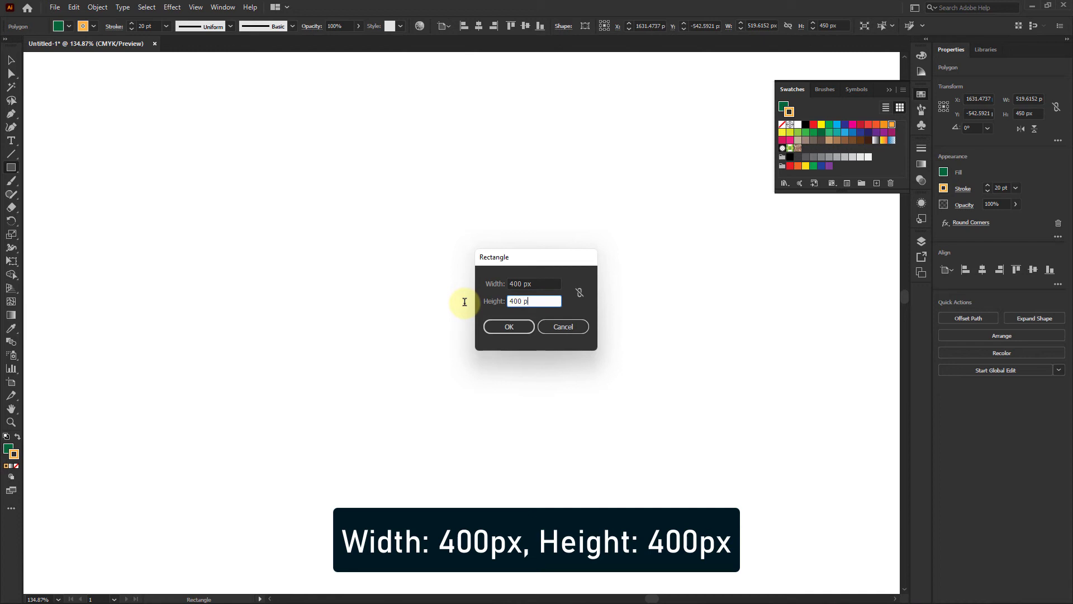
pyautogui.click(539, 300)
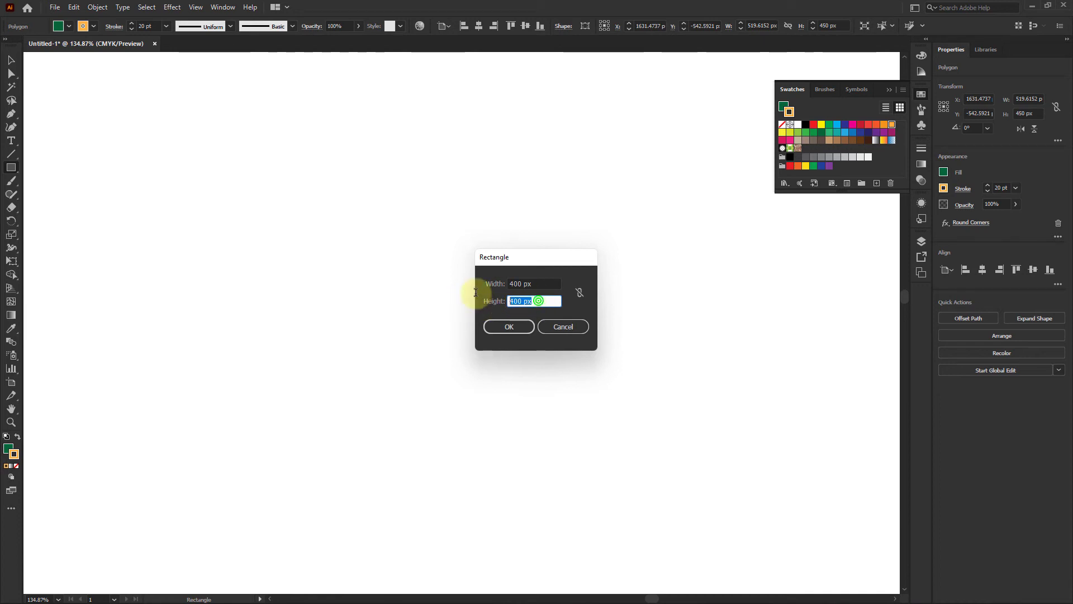
pyautogui.click(512, 328)
# Step: Turn the square into a right triangle by deleting its upper-left corner anchor with the Pen tool, and return to the Selection tool
pyautogui.moveTo(508, 357); pyautogui.dragTo(403, 257)
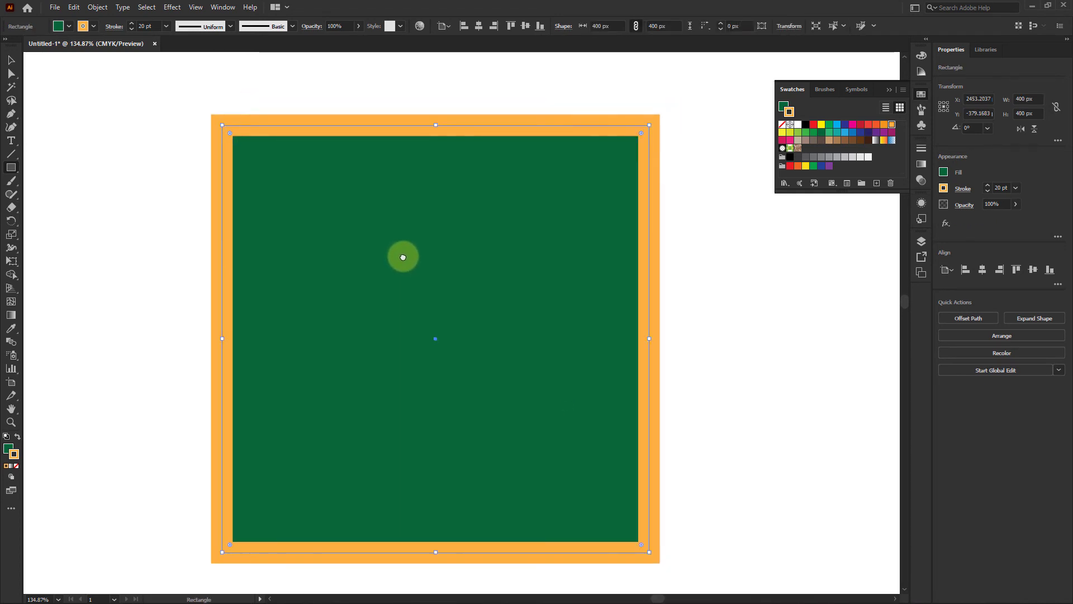
pyautogui.moveTo(612, 253); pyautogui.dragTo(387, 251)
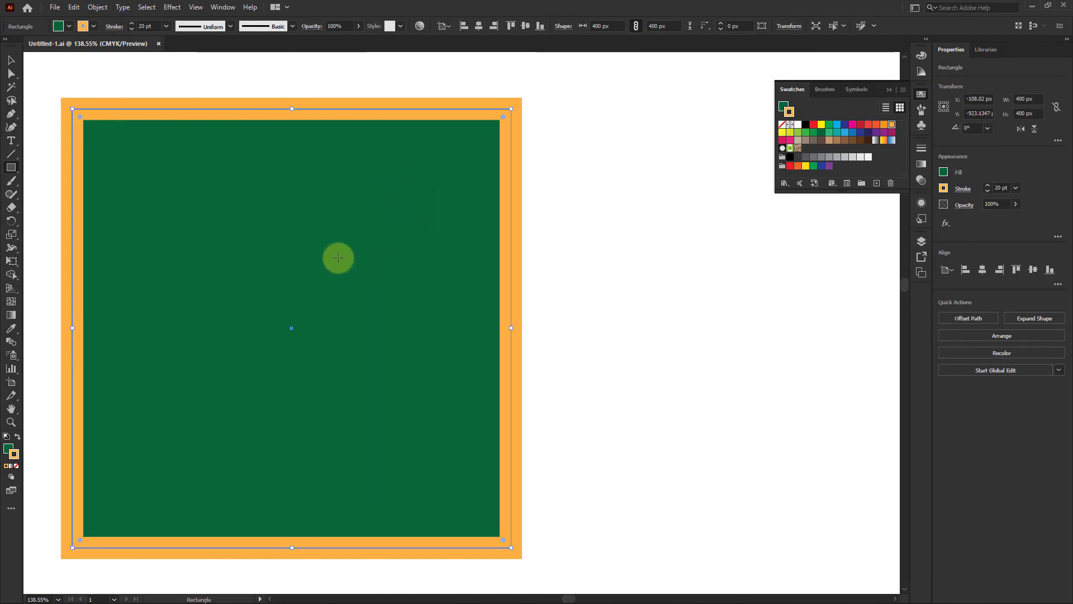
pyautogui.click(14, 114)
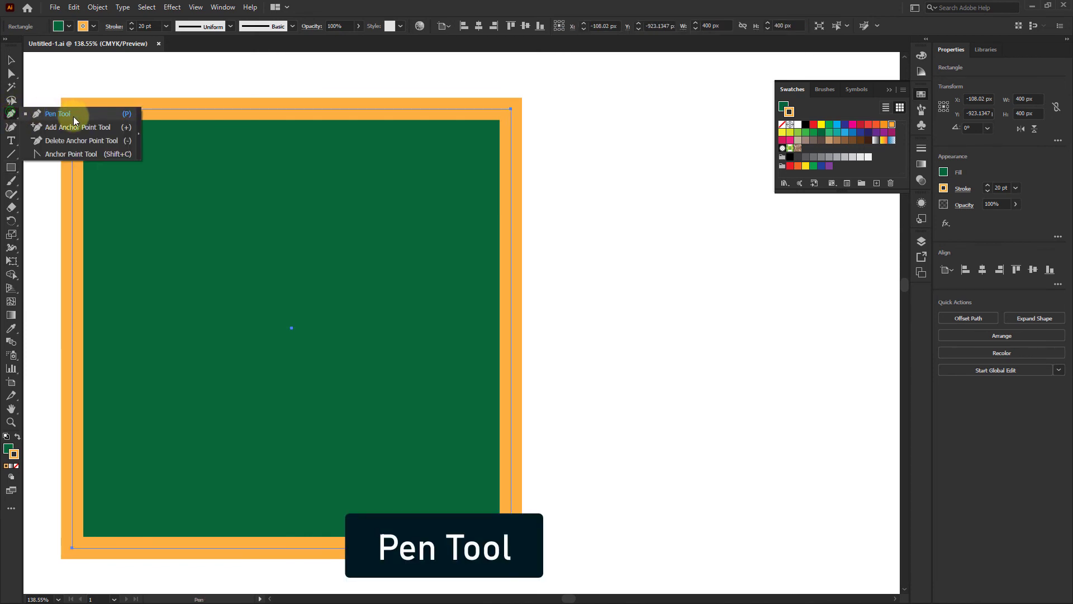
pyautogui.click(56, 115)
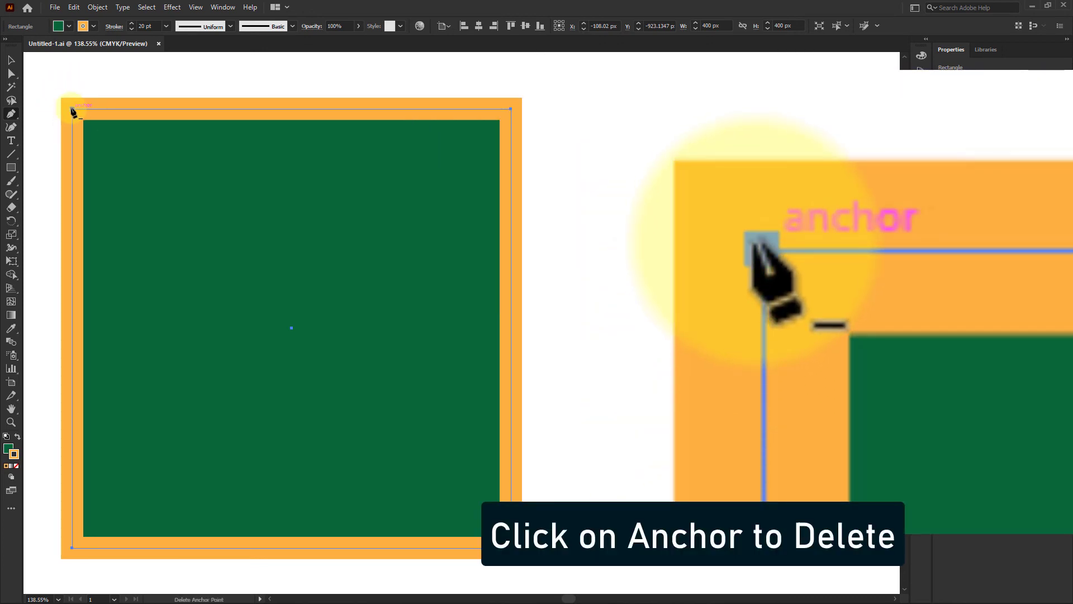
pyautogui.click(72, 109)
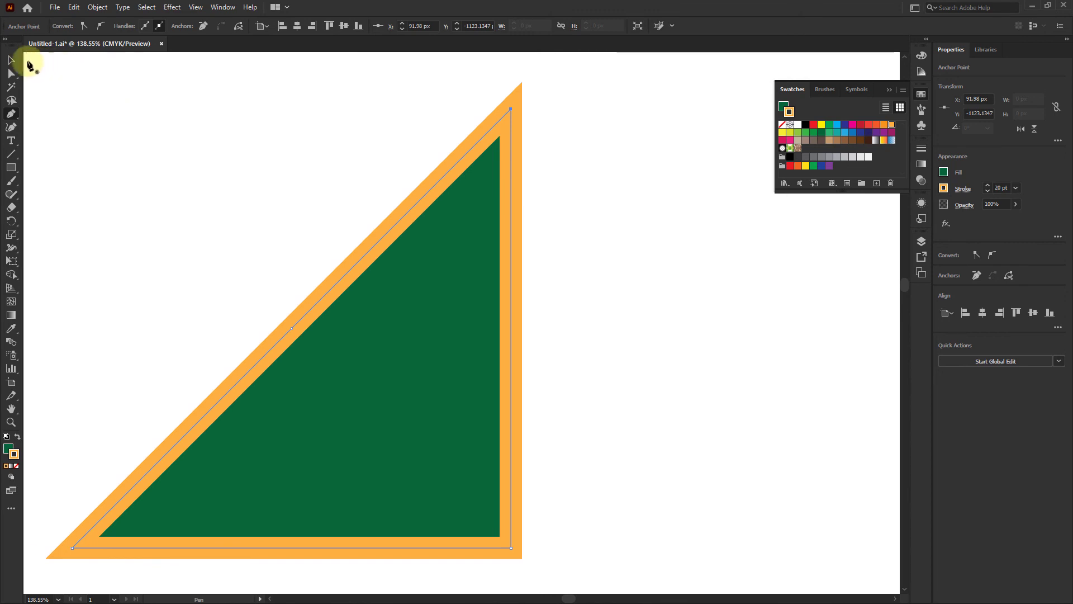
pyautogui.click(13, 60)
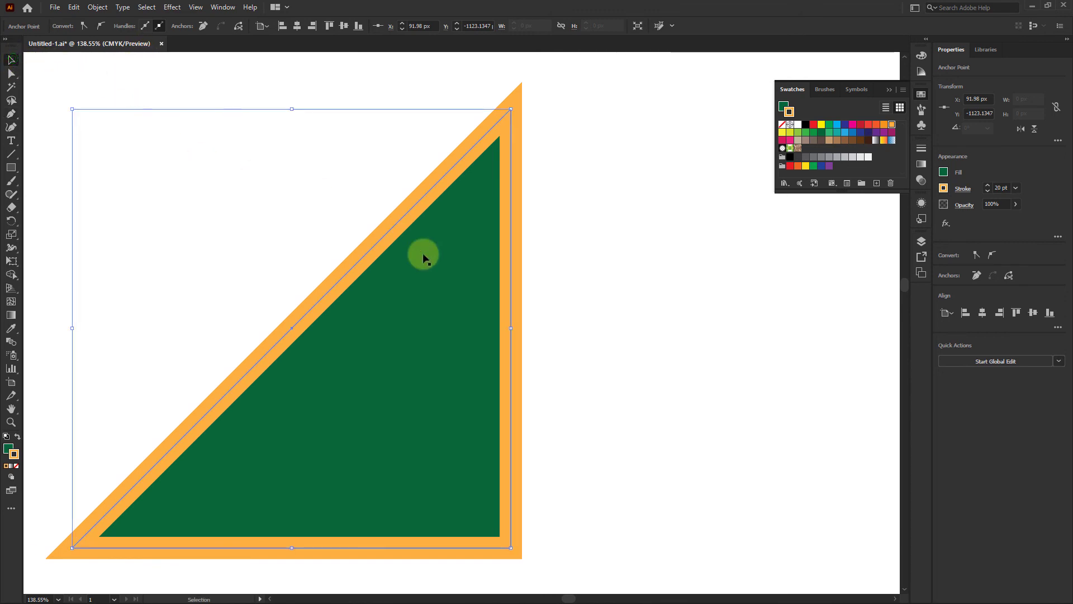
pyautogui.press('space')
pyautogui.moveTo(425, 347); pyautogui.dragTo(542, 340)
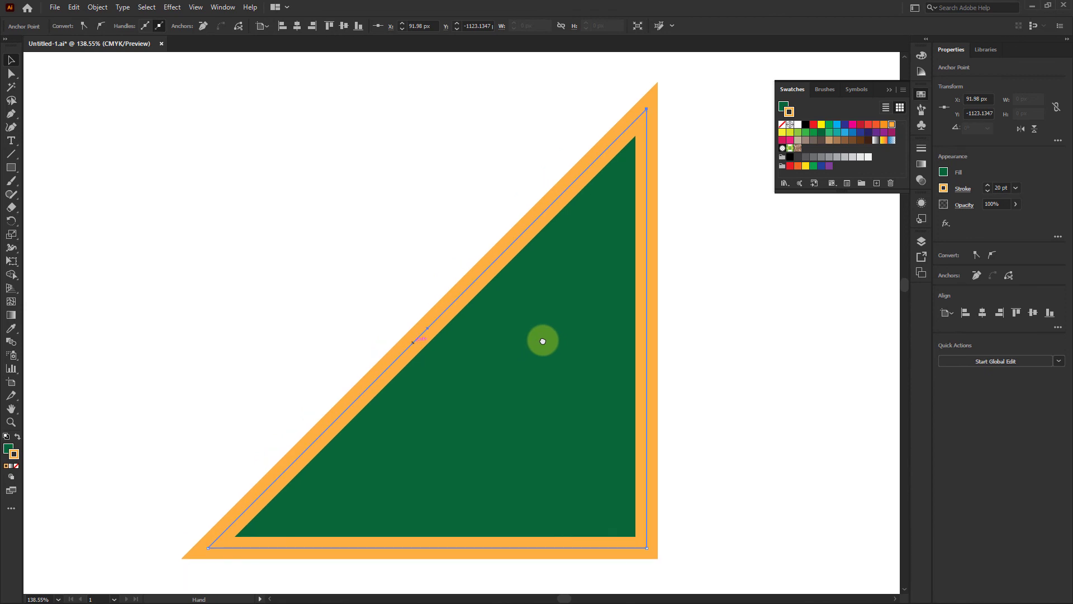